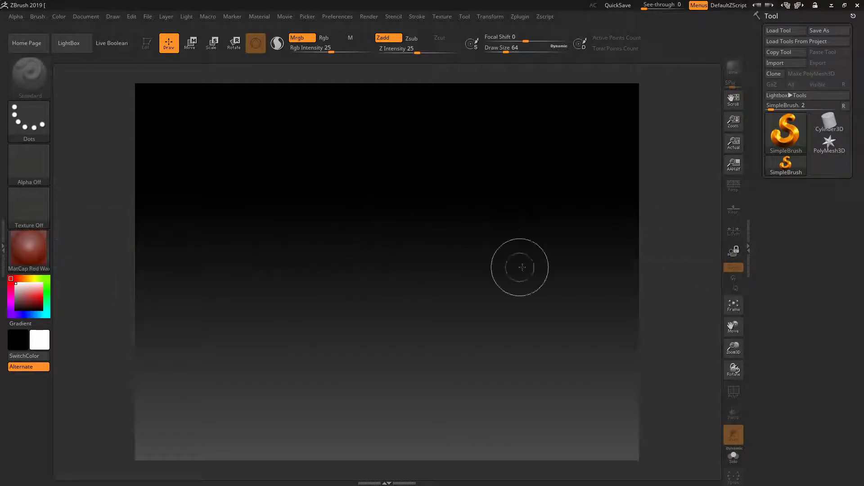
# - Expand the side tray containing the Brush palette, and briefly open and close the empty tray below the canvas
pyautogui.click(4, 251)
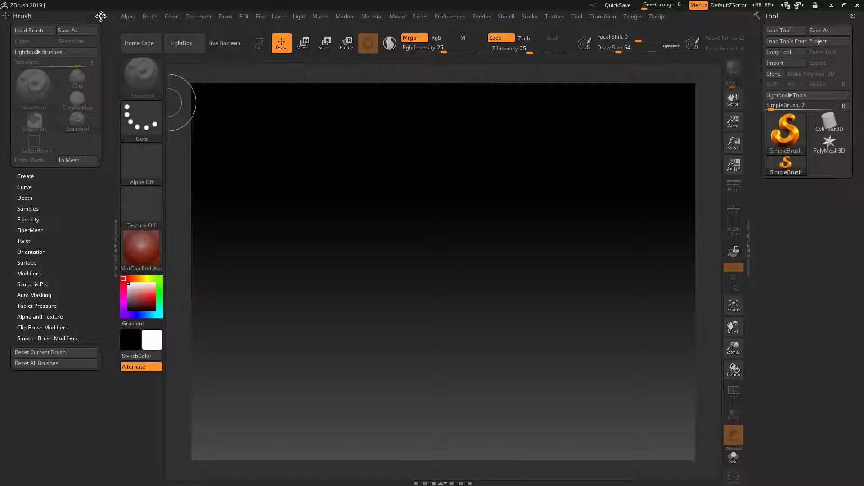
pyautogui.moveTo(100, 17)
pyautogui.mouseDown()
pyautogui.moveTo(174, 118)
pyautogui.moveTo(273, 150)
pyautogui.moveTo(831, 199)
pyautogui.moveTo(845, 216)
pyautogui.moveTo(765, 193)
pyautogui.moveTo(63, 140)
pyautogui.mouseUp()
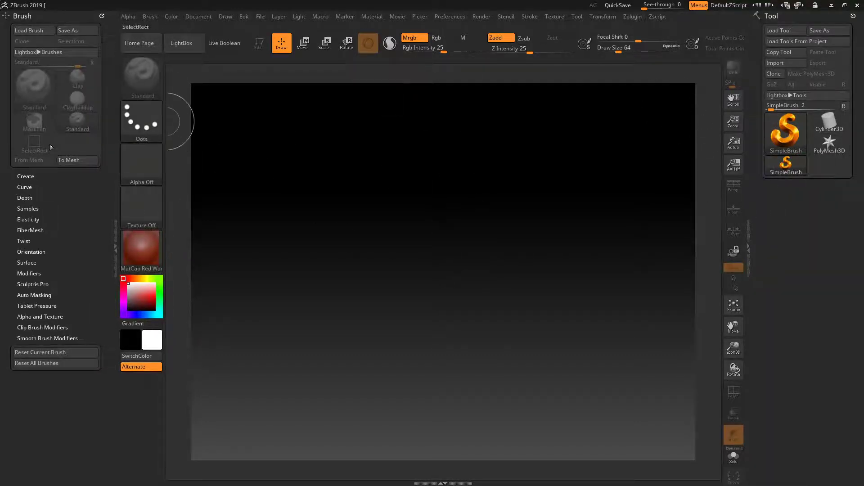
pyautogui.click(450, 482)
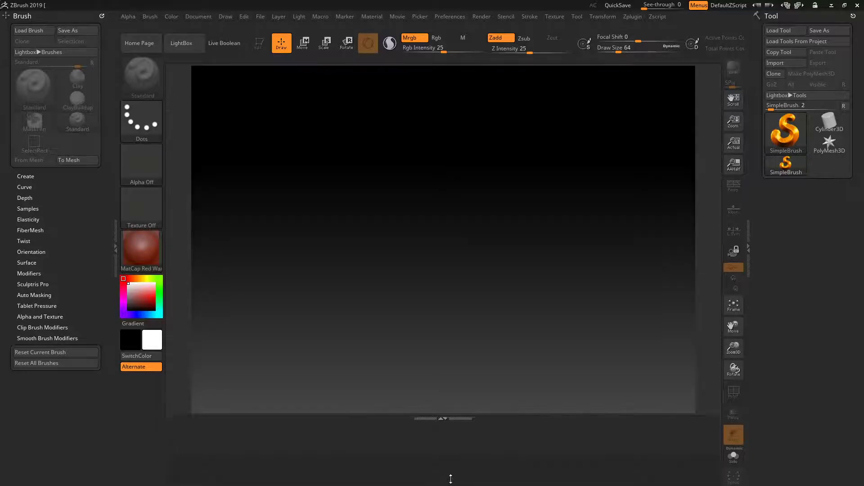
pyautogui.click(448, 420)
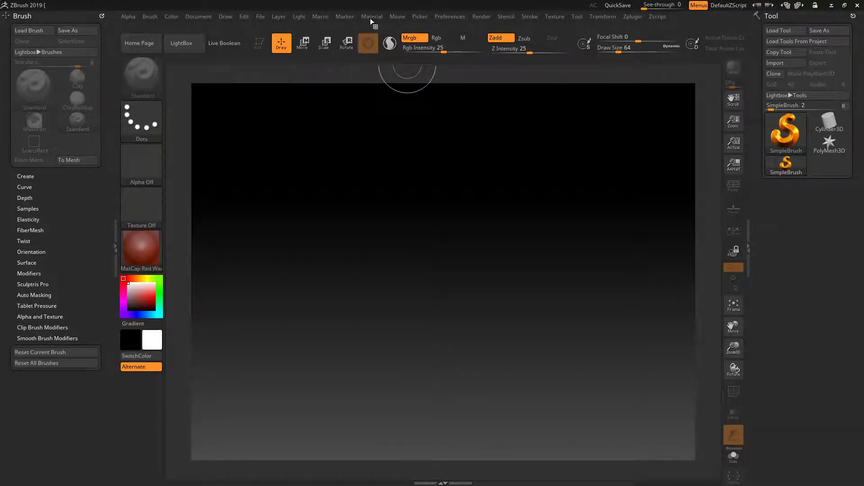
# - Dock the Light palette beneath the Tool palette, and the Material and Movie palettes above the Brush palette
pyautogui.moveTo(213, 21)
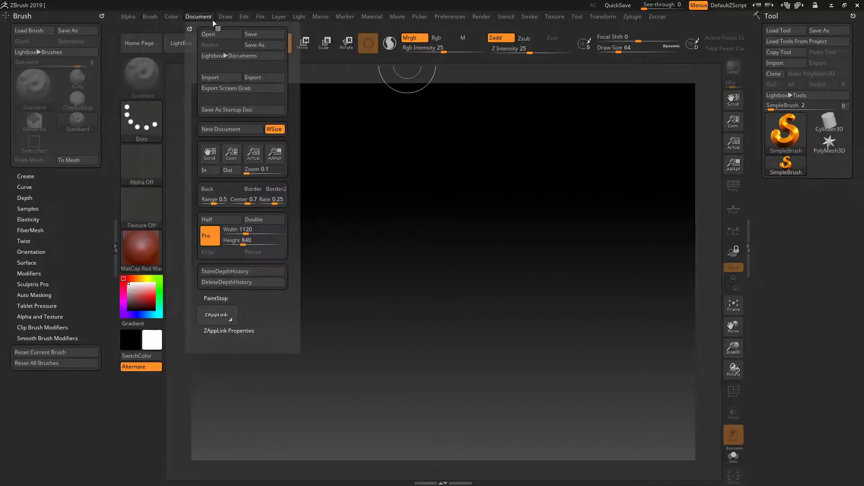
pyautogui.moveTo(255, 18)
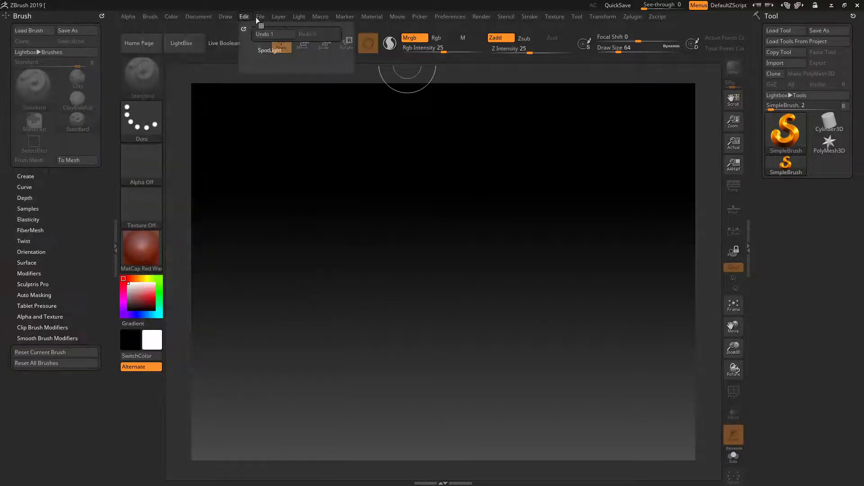
pyautogui.moveTo(299, 19)
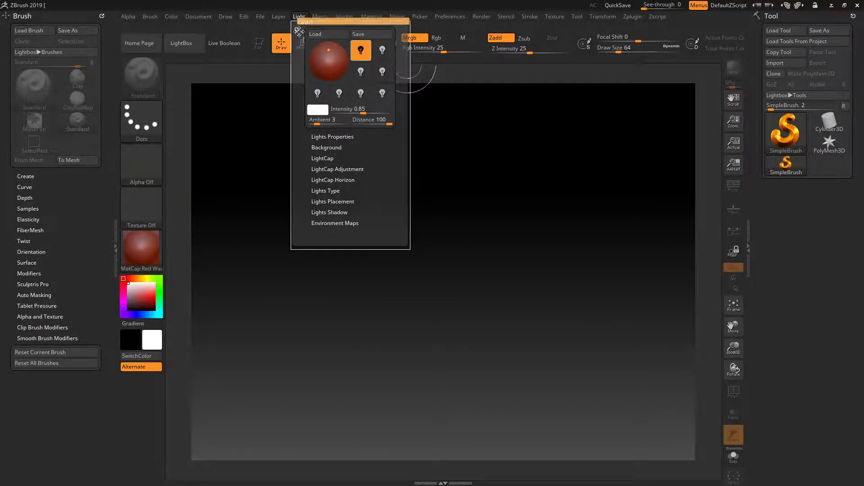
pyautogui.moveTo(299, 32); pyautogui.dragTo(758, 237)
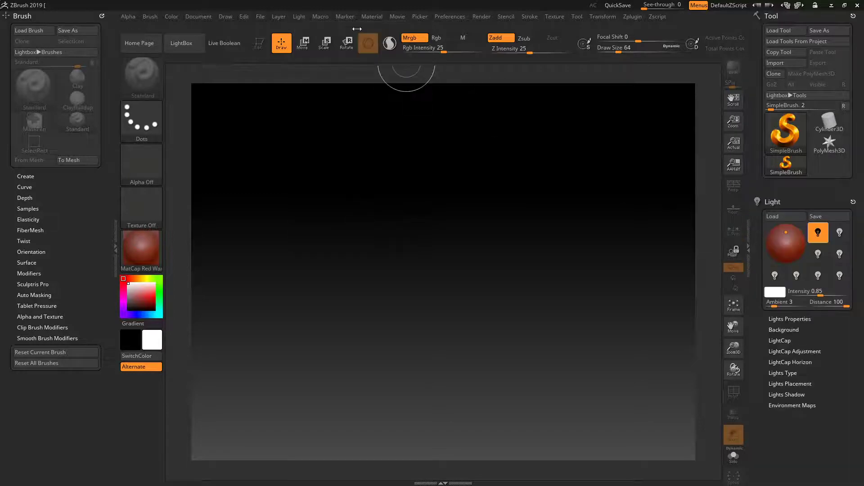
pyautogui.moveTo(371, 19)
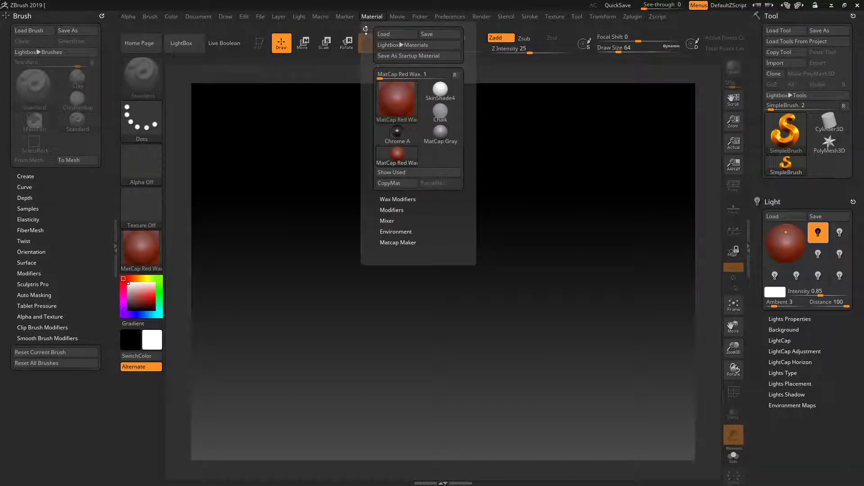
pyautogui.click(365, 30)
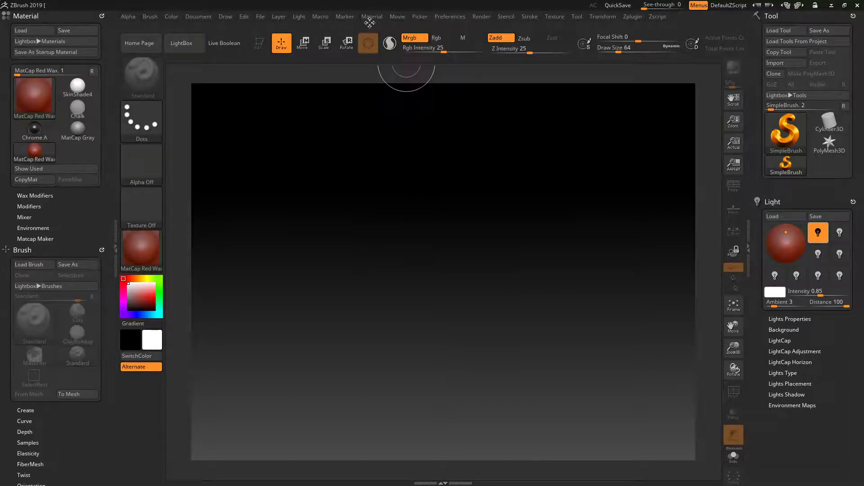
pyautogui.moveTo(397, 18)
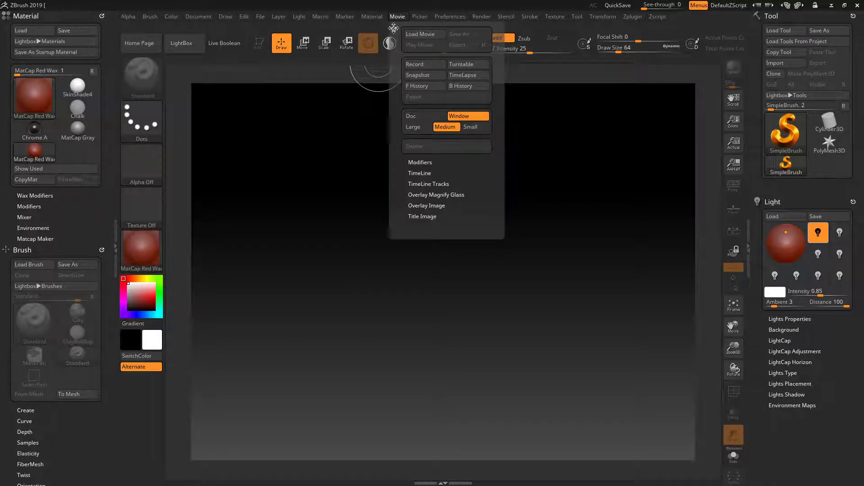
pyautogui.click(394, 28)
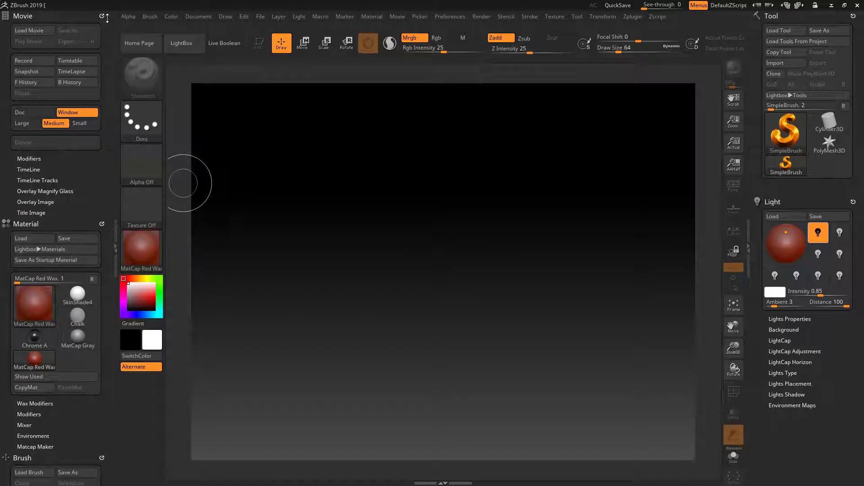
# - Remove the Movie, Material and Light palettes from the trays and collapse the tray containing the Brush palette
pyautogui.moveTo(108, 18); pyautogui.dragTo(351, 153)
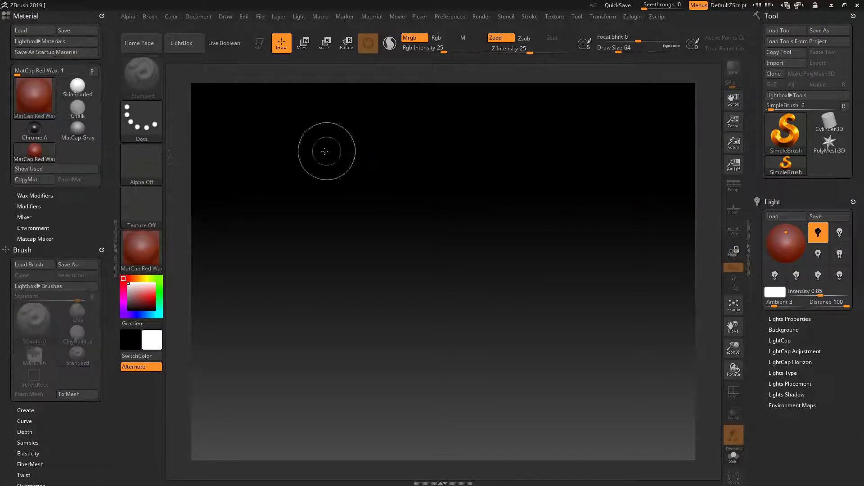
pyautogui.moveTo(103, 16)
pyautogui.mouseDown()
pyautogui.moveTo(348, 178)
pyautogui.moveTo(103, 5)
pyautogui.moveTo(428, 199)
pyautogui.mouseUp()
pyautogui.moveTo(853, 202); pyautogui.dragTo(666, 175)
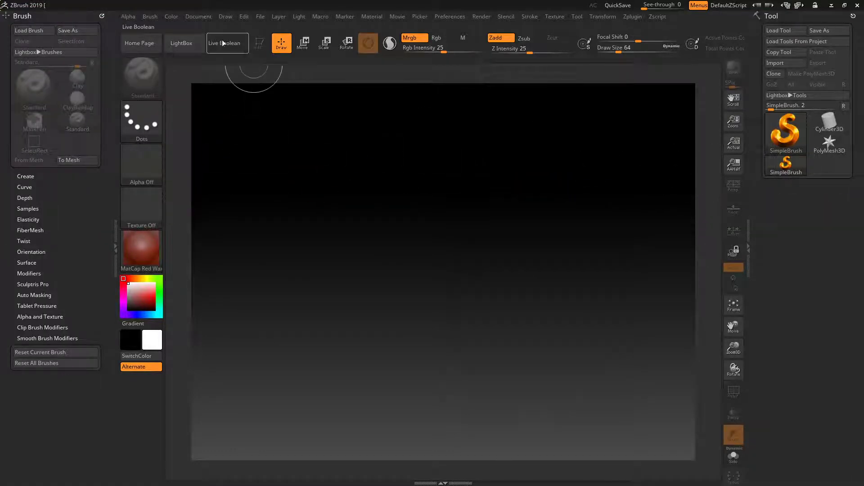
pyautogui.click(112, 252)
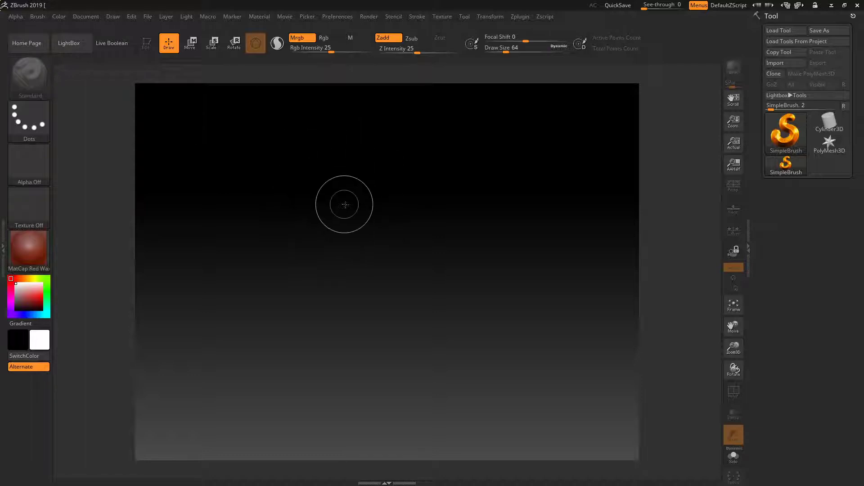
# - Paint several looping freehand SimpleBrush strokes across the canvas and undo the last one
pyautogui.moveTo(214, 193)
pyautogui.mouseDown()
pyautogui.moveTo(381, 192)
pyautogui.moveTo(527, 227)
pyautogui.moveTo(415, 292)
pyautogui.moveTo(207, 310)
pyautogui.moveTo(409, 403)
pyautogui.moveTo(585, 328)
pyautogui.moveTo(576, 149)
pyautogui.moveTo(271, 115)
pyautogui.moveTo(177, 164)
pyautogui.moveTo(315, 234)
pyautogui.moveTo(419, 252)
pyautogui.moveTo(432, 315)
pyautogui.moveTo(341, 359)
pyautogui.moveTo(414, 351)
pyautogui.moveTo(558, 230)
pyautogui.moveTo(443, 169)
pyautogui.mouseUp()
pyautogui.moveTo(165, 432)
pyautogui.mouseDown()
pyautogui.moveTo(414, 440)
pyautogui.moveTo(588, 428)
pyautogui.moveTo(279, 407)
pyautogui.moveTo(176, 320)
pyautogui.moveTo(160, 225)
pyautogui.mouseUp()
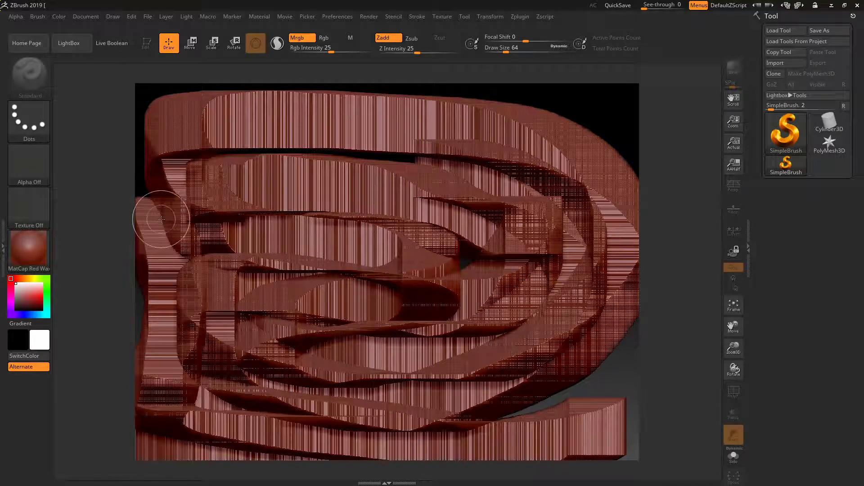
pyautogui.moveTo(568, 112)
pyautogui.mouseDown()
pyautogui.moveTo(628, 271)
pyautogui.moveTo(554, 430)
pyautogui.moveTo(504, 355)
pyautogui.moveTo(491, 99)
pyautogui.moveTo(168, 103)
pyautogui.moveTo(151, 243)
pyautogui.moveTo(153, 410)
pyautogui.moveTo(202, 391)
pyautogui.mouseUp()
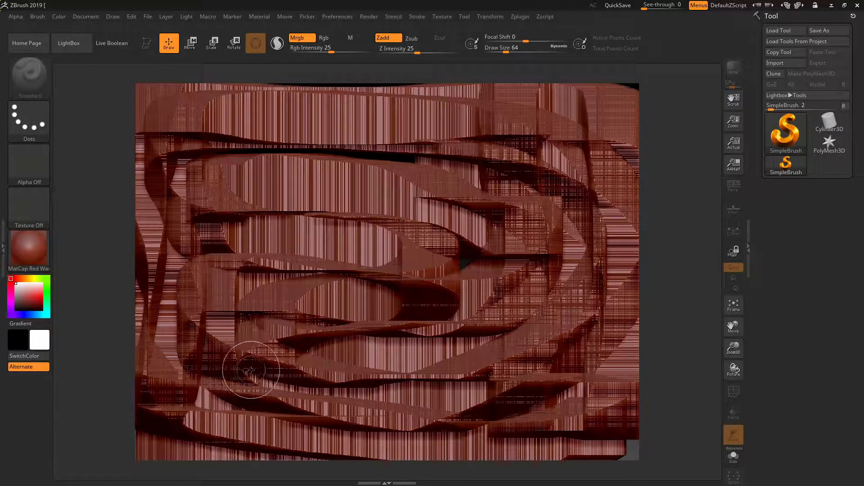
pyautogui.press('ctrl')
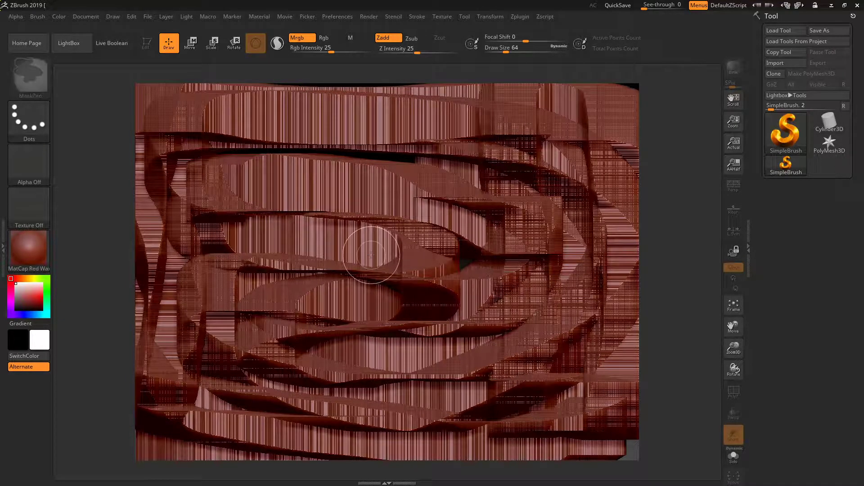
pyautogui.hotkey('ctrl', 'z')
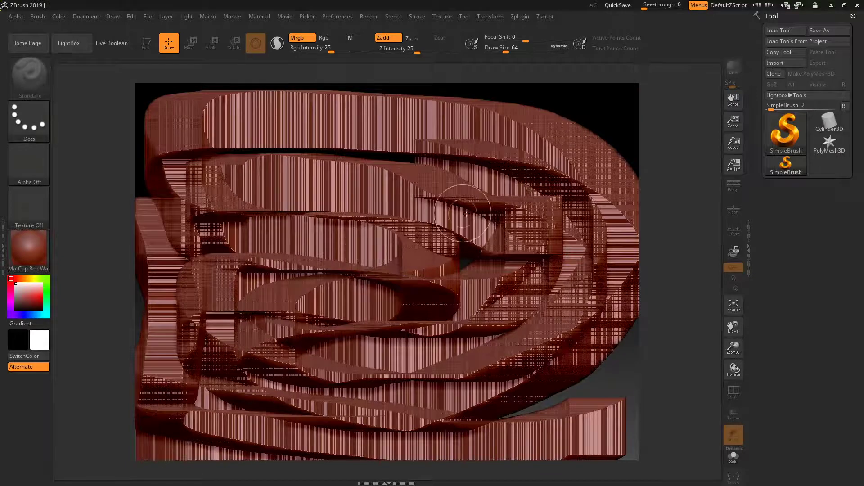
# - Paint further freehand strokes over the canvas, clearing the canvas after each round
pyautogui.moveTo(593, 332)
pyautogui.mouseDown()
pyautogui.moveTo(518, 406)
pyautogui.moveTo(383, 203)
pyautogui.moveTo(491, 225)
pyautogui.mouseUp()
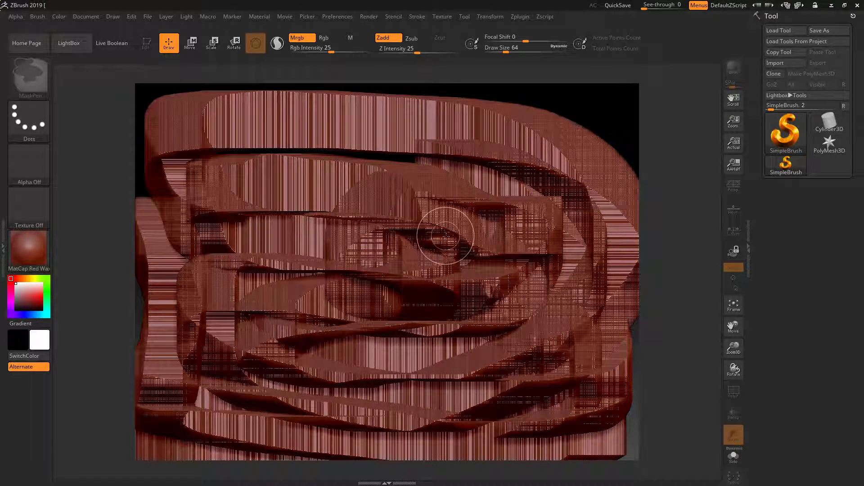
pyautogui.hotkey('ctrl', 'n')
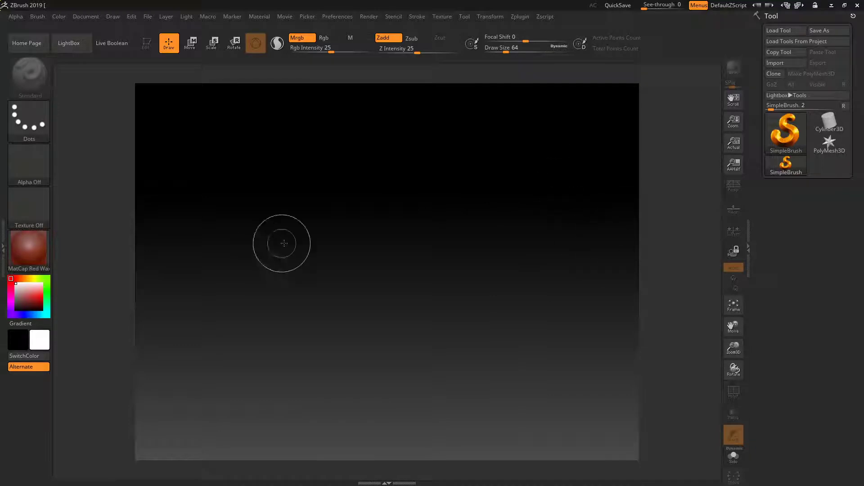
pyautogui.moveTo(174, 133)
pyautogui.mouseDown()
pyautogui.moveTo(493, 146)
pyautogui.moveTo(535, 262)
pyautogui.moveTo(220, 389)
pyautogui.moveTo(522, 371)
pyautogui.mouseUp()
pyautogui.hotkey('ctrl', 'n')
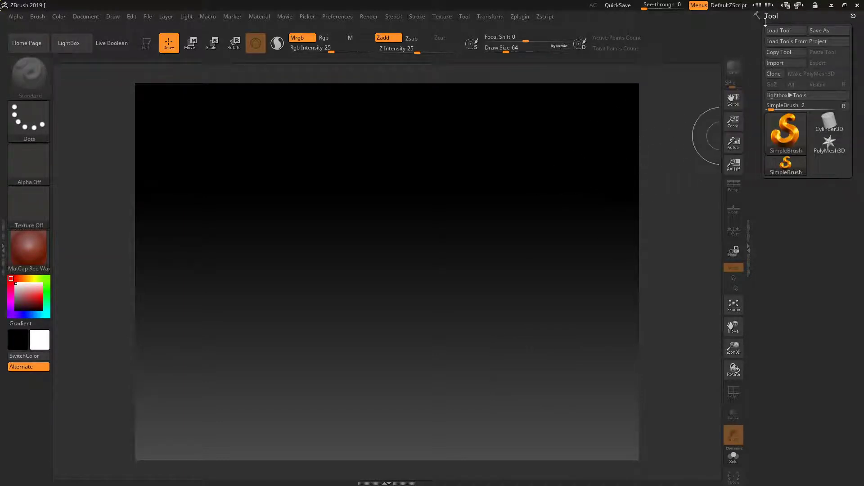
# - Choose the Sphere3D mesh as the active tool in place of SimpleBrush
pyautogui.click(791, 134)
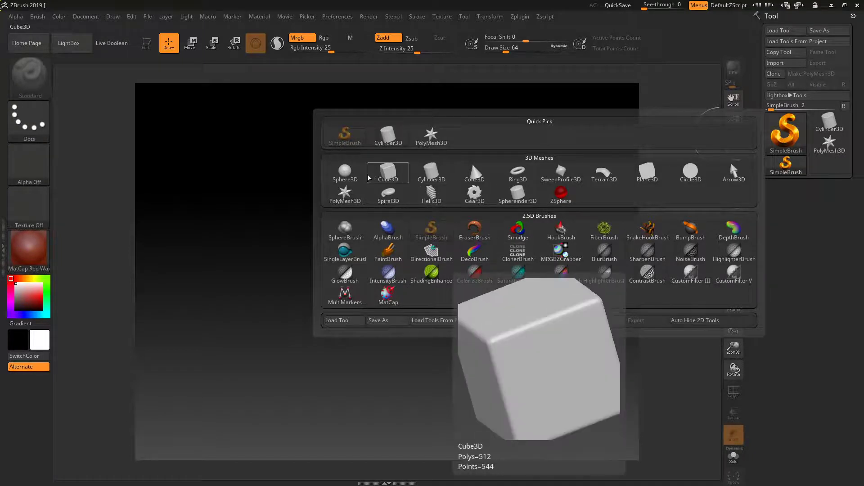
pyautogui.click(352, 176)
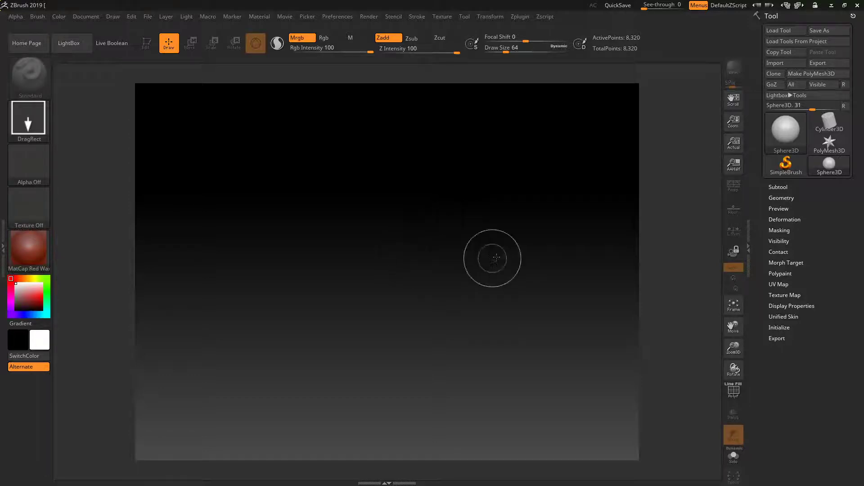
pyautogui.click(793, 137)
pyautogui.click(370, 180)
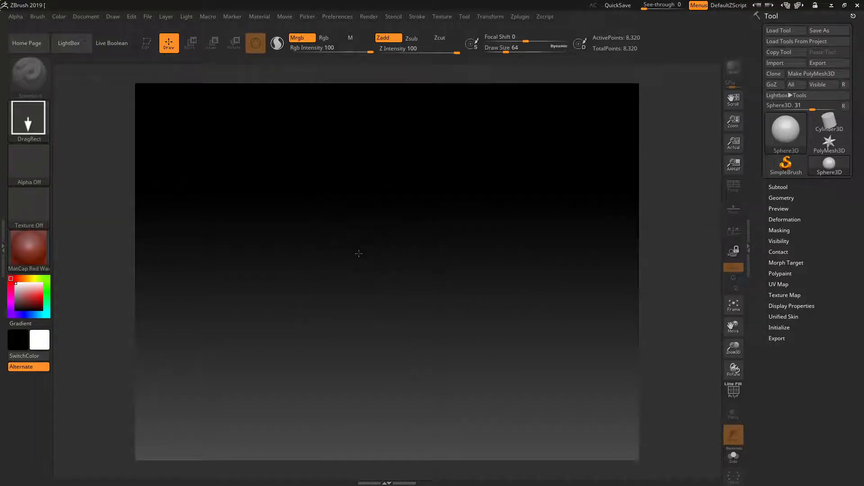
# - Draw several overlapping Sphere3D copies of different sizes around the canvas, and clear the canvas
pyautogui.moveTo(364, 267)
pyautogui.mouseDown()
pyautogui.moveTo(353, 315)
pyautogui.moveTo(289, 357)
pyautogui.moveTo(215, 388)
pyautogui.moveTo(279, 396)
pyautogui.moveTo(383, 459)
pyautogui.moveTo(495, 432)
pyautogui.moveTo(318, 415)
pyautogui.moveTo(209, 444)
pyautogui.moveTo(212, 472)
pyautogui.moveTo(306, 484)
pyautogui.moveTo(186, 471)
pyautogui.moveTo(242, 401)
pyautogui.moveTo(167, 477)
pyautogui.moveTo(360, 259)
pyautogui.mouseUp()
pyautogui.moveTo(437, 340)
pyautogui.mouseDown()
pyautogui.moveTo(425, 363)
pyautogui.moveTo(483, 458)
pyautogui.moveTo(594, 411)
pyautogui.moveTo(591, 264)
pyautogui.moveTo(566, 230)
pyautogui.moveTo(479, 407)
pyautogui.moveTo(374, 423)
pyautogui.moveTo(343, 475)
pyautogui.moveTo(311, 415)
pyautogui.moveTo(275, 402)
pyautogui.moveTo(211, 453)
pyautogui.mouseUp()
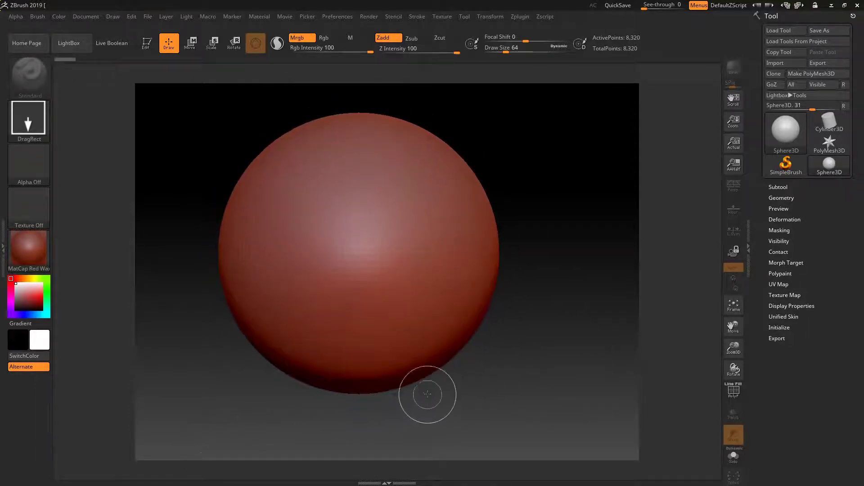
pyautogui.moveTo(544, 149)
pyautogui.mouseDown()
pyautogui.moveTo(563, 248)
pyautogui.moveTo(515, 355)
pyautogui.moveTo(509, 409)
pyautogui.moveTo(442, 471)
pyautogui.mouseUp()
pyautogui.moveTo(163, 318); pyautogui.dragTo(257, 444)
pyautogui.moveTo(208, 156); pyautogui.dragTo(203, 300)
pyautogui.press('ctrl')
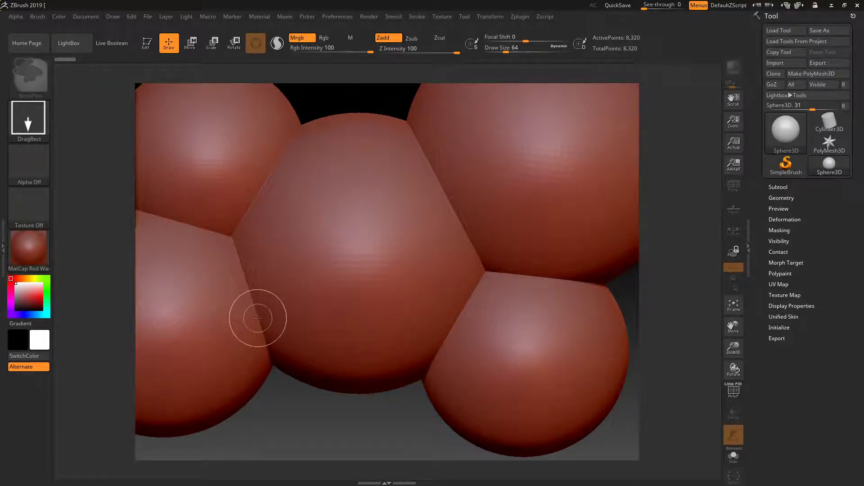
pyautogui.hotkey('ctrl', 'n')
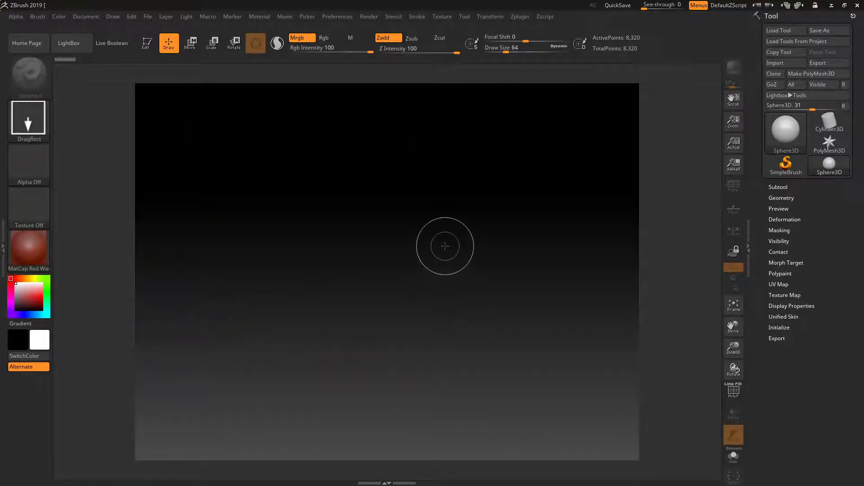
# - Draw one large sphere near the canvas centre and turn on Edit mode for it
pyautogui.moveTo(367, 250)
pyautogui.mouseDown()
pyautogui.moveTo(380, 314)
pyautogui.moveTo(361, 443)
pyautogui.mouseUp()
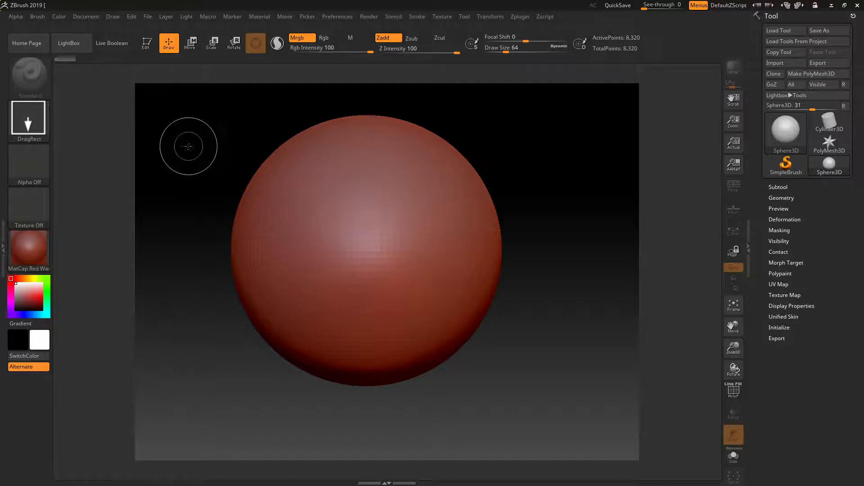
pyautogui.click(150, 47)
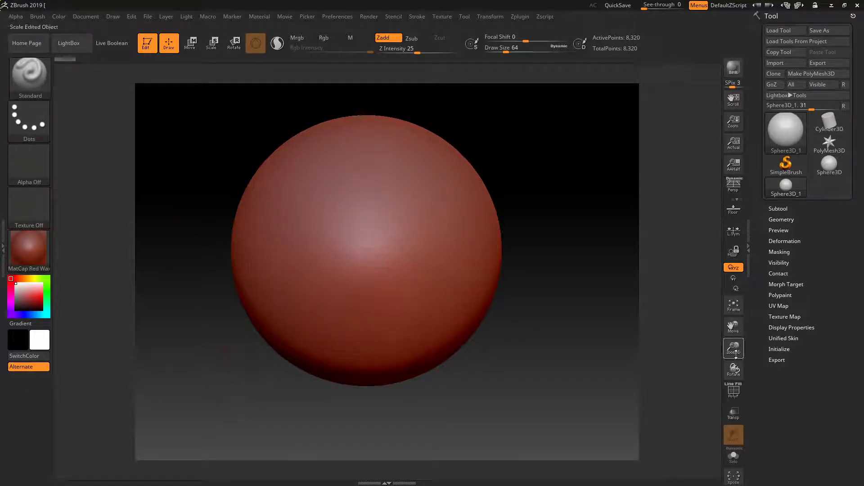
# - Scale the view of the sphere closer and farther, and shift the sphere slightly within the canvas
pyautogui.moveTo(733, 348); pyautogui.dragTo(736, 362)
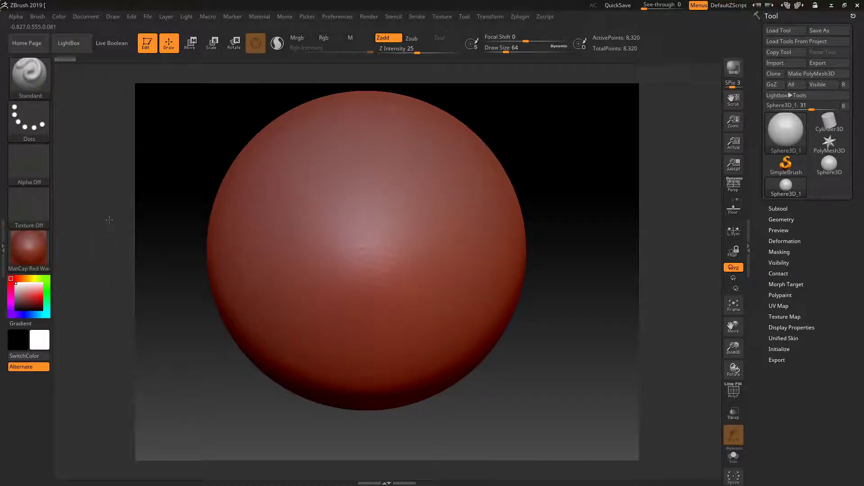
pyautogui.moveTo(733, 349)
pyautogui.mouseDown()
pyautogui.moveTo(137, 260)
pyautogui.moveTo(88, 245)
pyautogui.mouseUp()
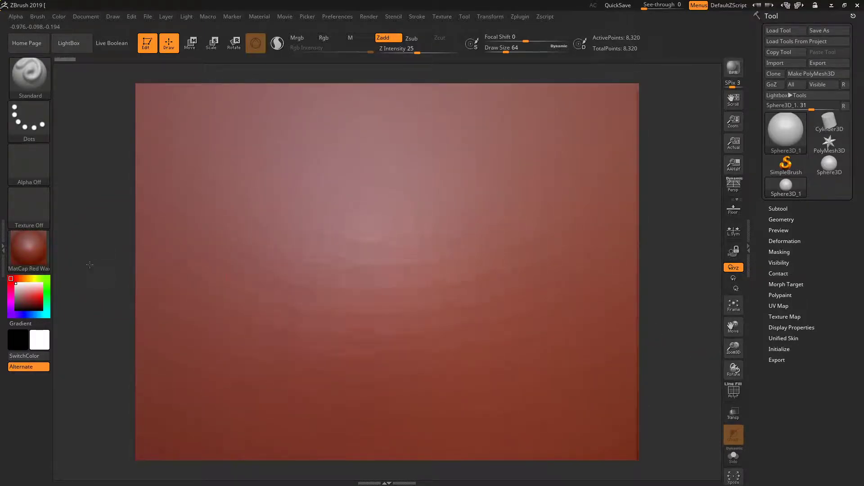
pyautogui.moveTo(734, 349); pyautogui.dragTo(727, 216)
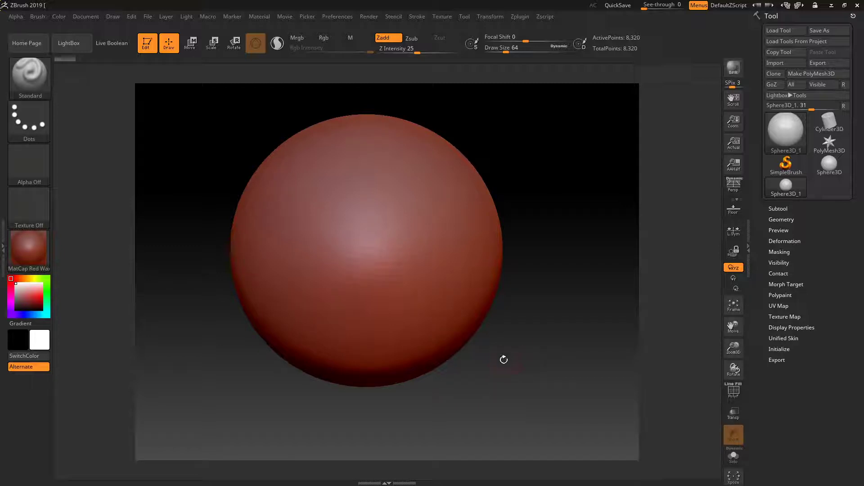
pyautogui.moveTo(504, 359)
pyautogui.keyDown('alt'); pyautogui.mouseDown()
pyautogui.moveTo(474, 399)
pyautogui.moveTo(428, 387)
pyautogui.moveTo(483, 331)
pyautogui.moveTo(549, 322)
pyautogui.moveTo(560, 403)
pyautogui.moveTo(522, 419)
pyautogui.moveTo(486, 386)
pyautogui.moveTo(509, 353)
pyautogui.mouseUp(); pyautogui.keyUp('alt')
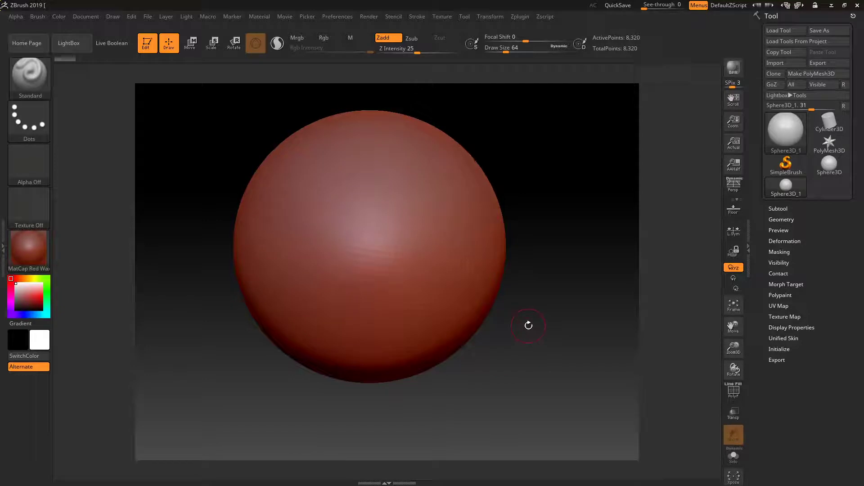
pyautogui.moveTo(528, 318)
pyautogui.keyDown('alt'); pyautogui.mouseDown()
pyautogui.moveTo(538, 365)
pyautogui.moveTo(563, 275)
pyautogui.moveTo(536, 303)
pyautogui.moveTo(552, 353)
pyautogui.moveTo(574, 266)
pyautogui.moveTo(570, 296)
pyautogui.moveTo(568, 272)
pyautogui.mouseUp(); pyautogui.keyUp('alt')
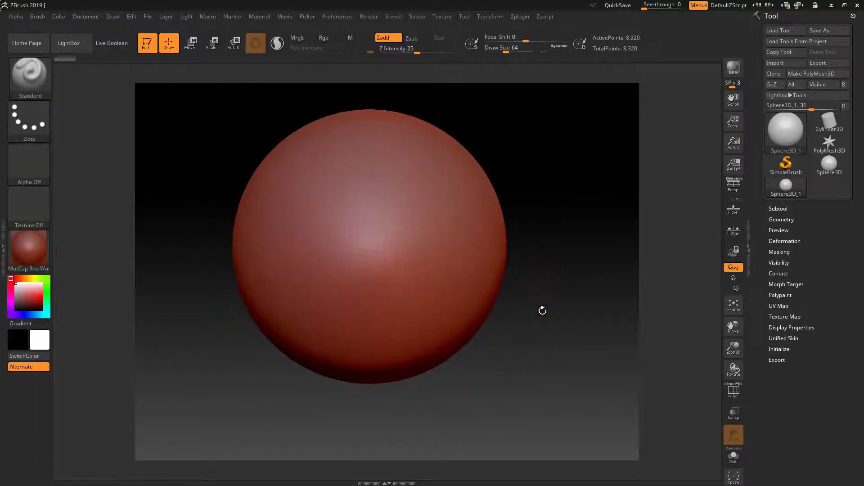
# - Practise rotating, moving and scaling the view of the sphere, bringing it closer until it extends beyond the canvas
pyautogui.keyDown('alt'); pyautogui.moveTo(475, 343); pyautogui.dragTo(456, 360); pyautogui.keyUp('alt')
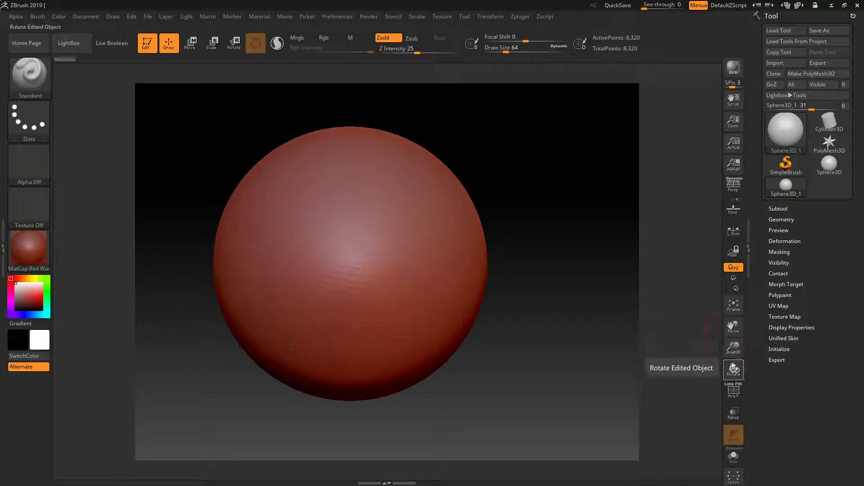
pyautogui.moveTo(734, 370)
pyautogui.mouseDown()
pyautogui.moveTo(756, 369)
pyautogui.moveTo(733, 362)
pyautogui.mouseUp()
pyautogui.moveTo(733, 327); pyautogui.dragTo(659, 389)
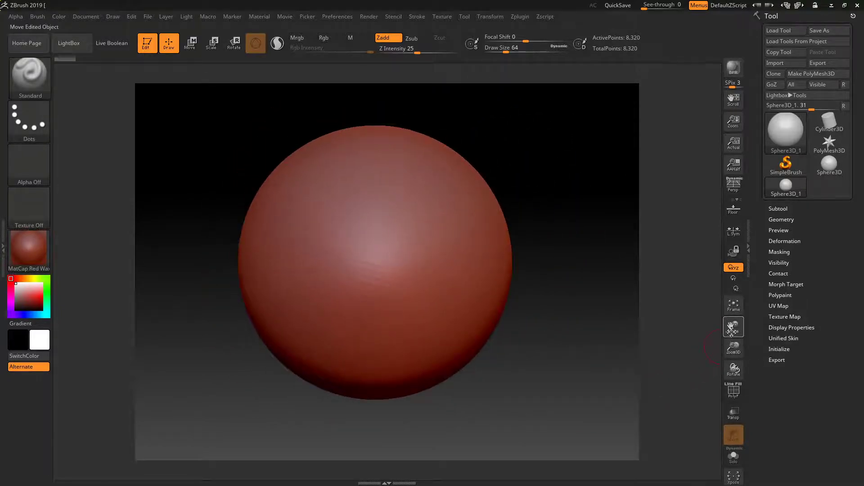
pyautogui.moveTo(732, 331); pyautogui.dragTo(730, 329)
pyautogui.moveTo(730, 349)
pyautogui.mouseDown()
pyautogui.moveTo(728, 369)
pyautogui.moveTo(726, 361)
pyautogui.mouseUp()
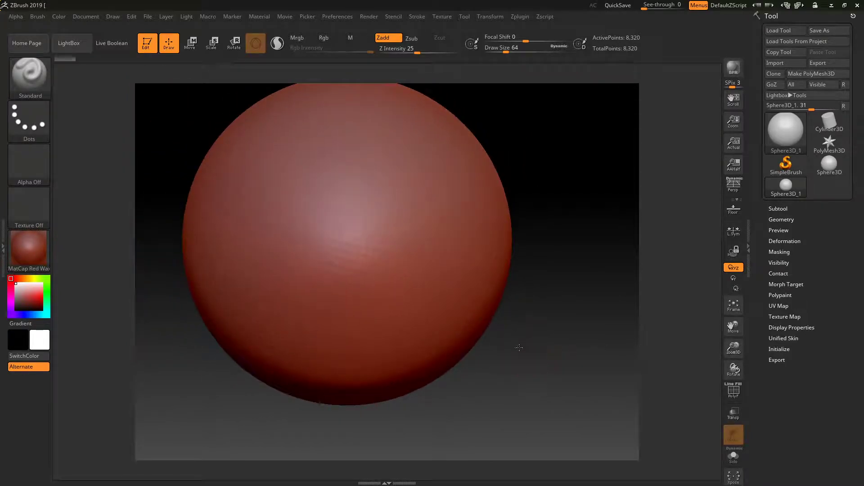
pyautogui.keyDown('alt'); pyautogui.moveTo(520, 347); pyautogui.dragTo(685, 363); pyautogui.keyUp('alt')
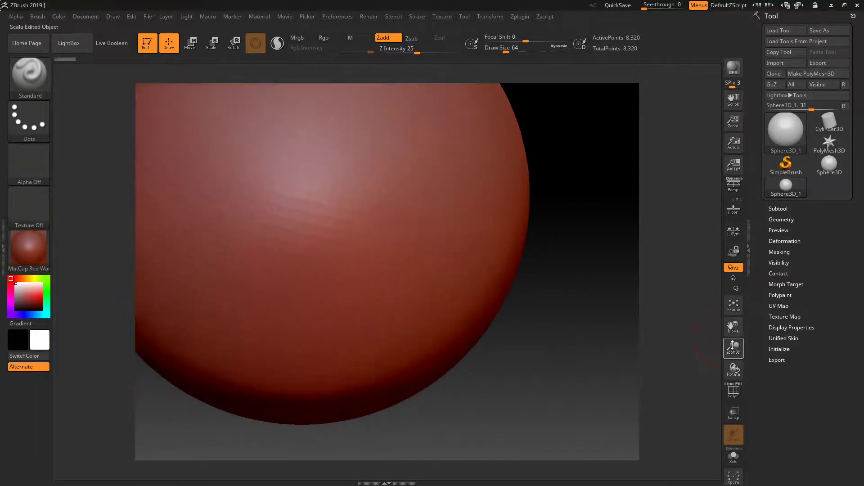
pyautogui.moveTo(733, 326); pyautogui.dragTo(729, 299)
# - Shift the sphere partly out of the canvas and frame it again, twice, and scale the view slightly farther away
pyautogui.moveTo(588, 336); pyautogui.dragTo(318, 380)
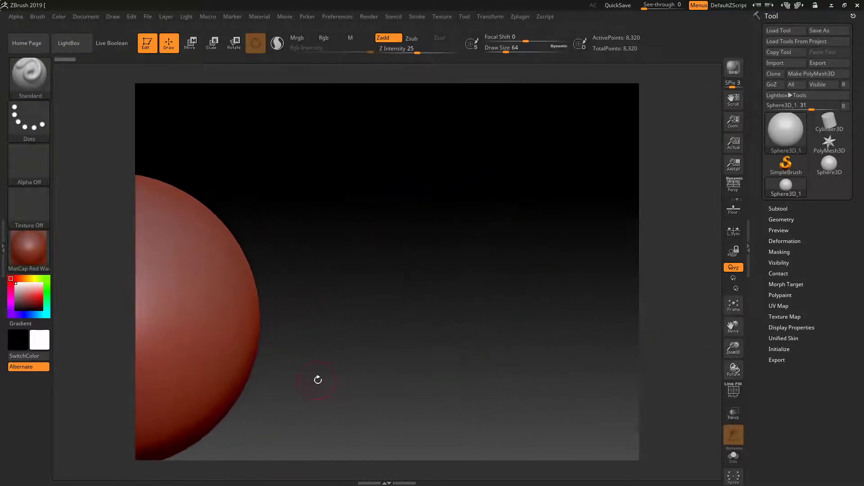
pyautogui.press('f')
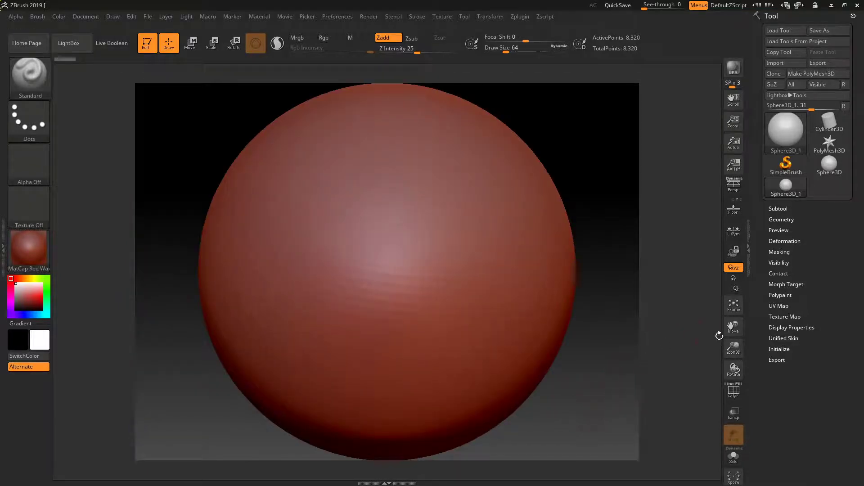
pyautogui.moveTo(733, 326); pyautogui.dragTo(507, 350)
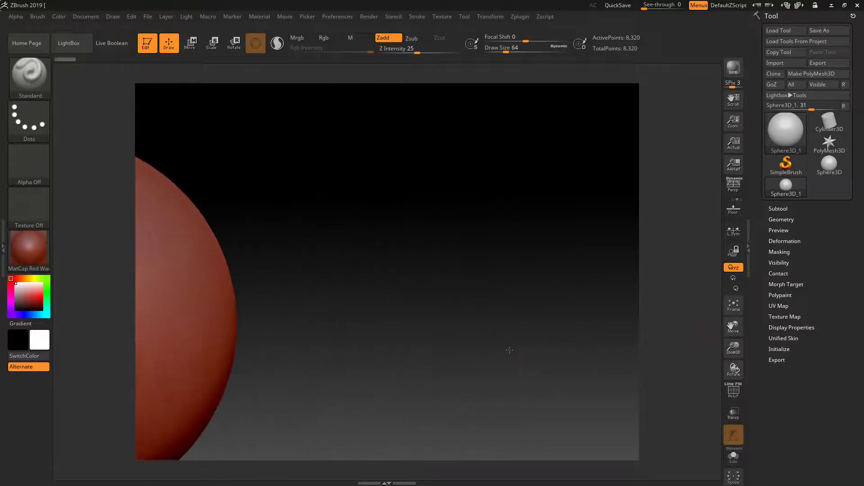
pyautogui.click(734, 306)
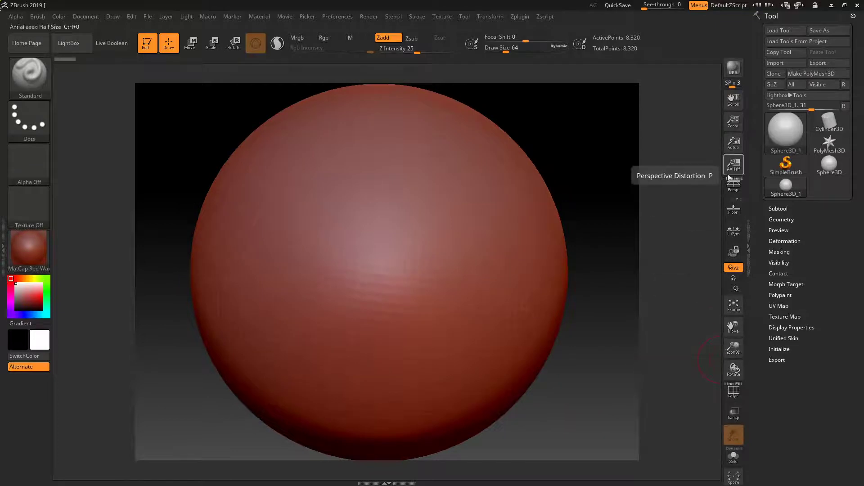
pyautogui.moveTo(727, 344)
pyautogui.mouseDown()
pyautogui.moveTo(723, 367)
pyautogui.moveTo(720, 260)
pyautogui.moveTo(727, 333)
pyautogui.mouseUp()
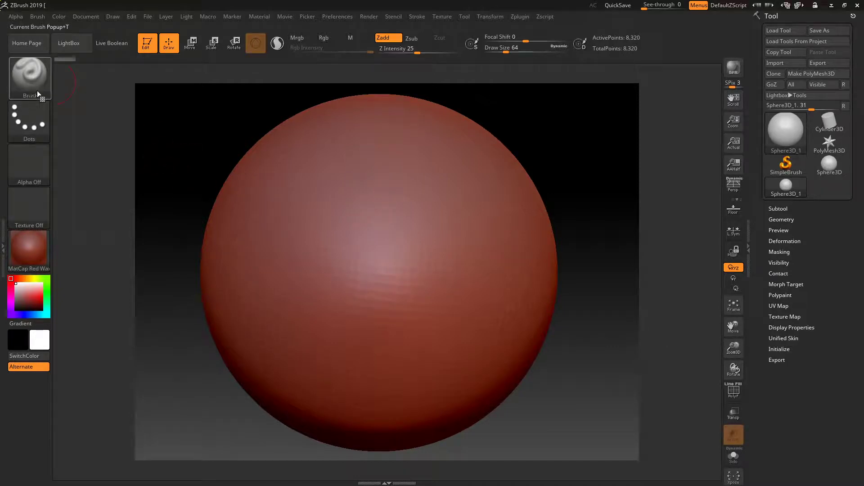
# - Convert the primitive sphere to a PolyMesh3D, and test Standard brush strokes across its surface and undo them
pyautogui.click(398, 248)
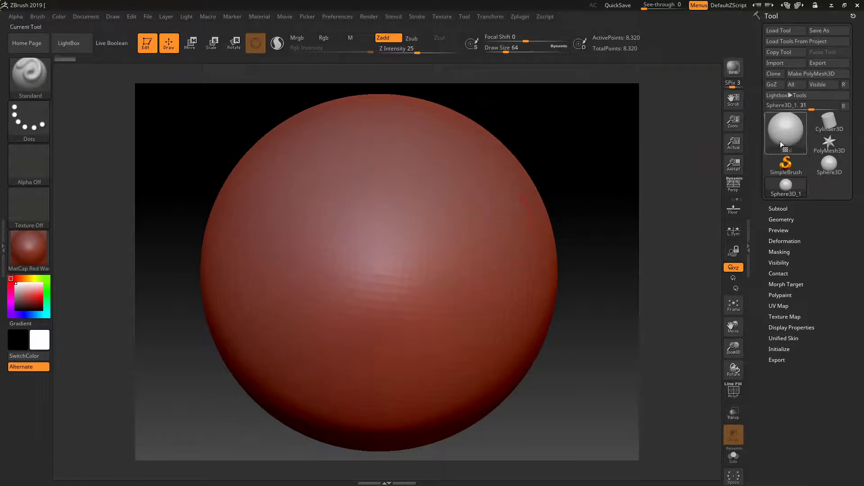
pyautogui.click(806, 74)
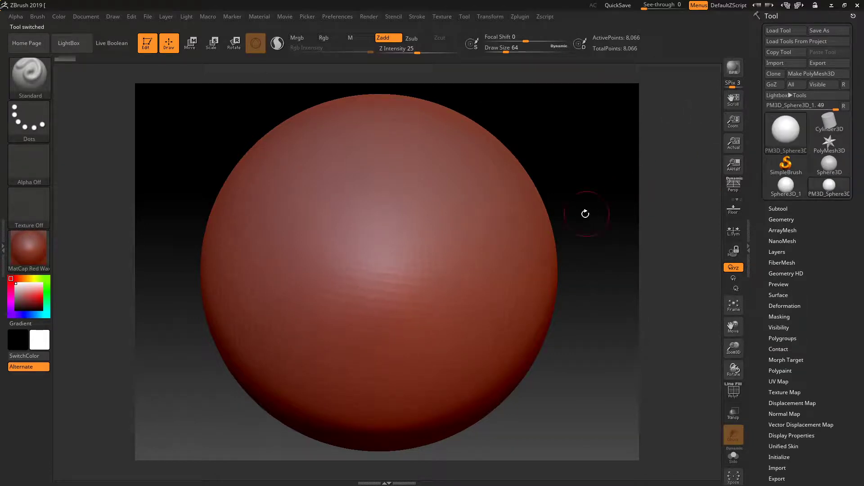
pyautogui.moveTo(391, 231)
pyautogui.mouseDown()
pyautogui.moveTo(310, 295)
pyautogui.moveTo(453, 210)
pyautogui.moveTo(290, 297)
pyautogui.moveTo(488, 195)
pyautogui.moveTo(261, 262)
pyautogui.moveTo(248, 249)
pyautogui.moveTo(382, 185)
pyautogui.moveTo(514, 153)
pyautogui.moveTo(254, 212)
pyautogui.moveTo(463, 224)
pyautogui.mouseUp()
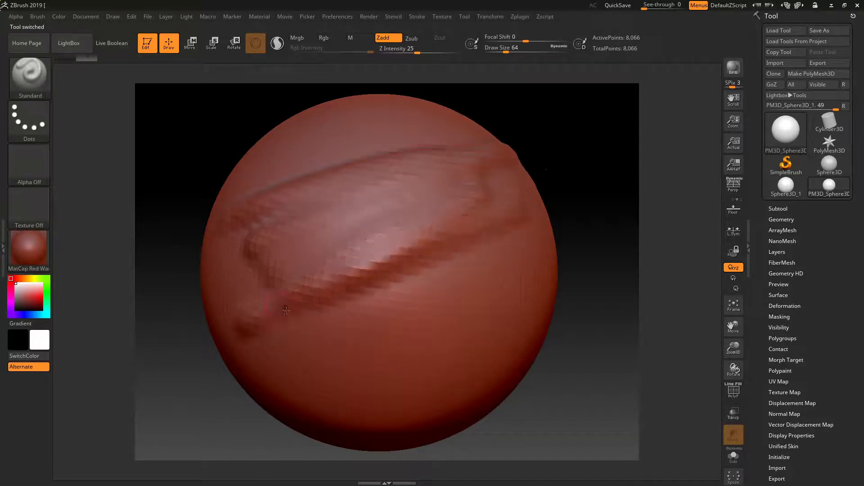
pyautogui.hotkey('ctrl', 'z')
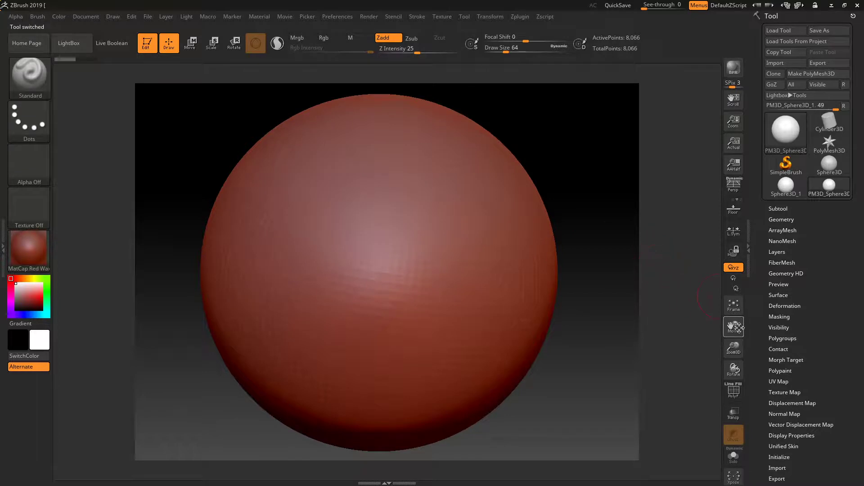
# - Try a short Standard brush stroke on the front of the sphere and undo it
pyautogui.moveTo(734, 347); pyautogui.dragTo(652, 333)
pyautogui.keyDown('alt'); pyautogui.moveTo(531, 306); pyautogui.dragTo(605, 331); pyautogui.keyUp('alt')
pyautogui.moveTo(716, 338); pyautogui.dragTo(552, 307)
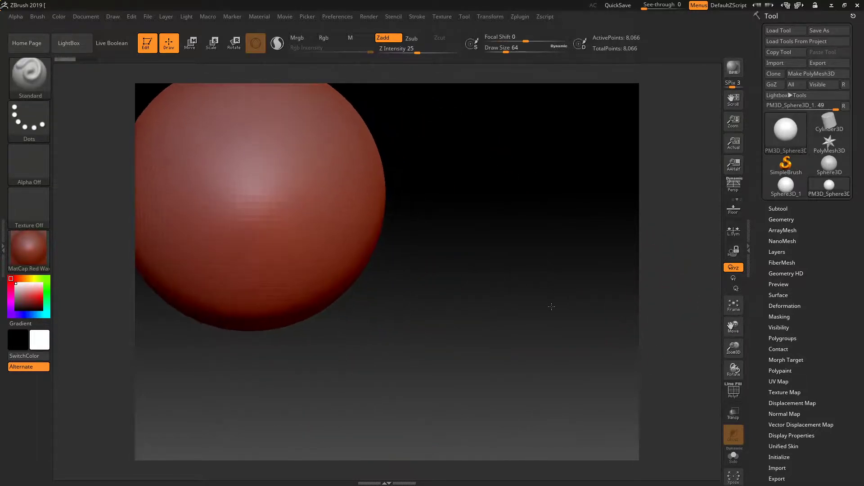
pyautogui.moveTo(456, 310)
pyautogui.keyDown('alt'); pyautogui.mouseDown()
pyautogui.moveTo(466, 329)
pyautogui.moveTo(563, 371)
pyautogui.moveTo(563, 353)
pyautogui.moveTo(554, 360)
pyautogui.moveTo(574, 363)
pyautogui.mouseUp(); pyautogui.keyUp('alt')
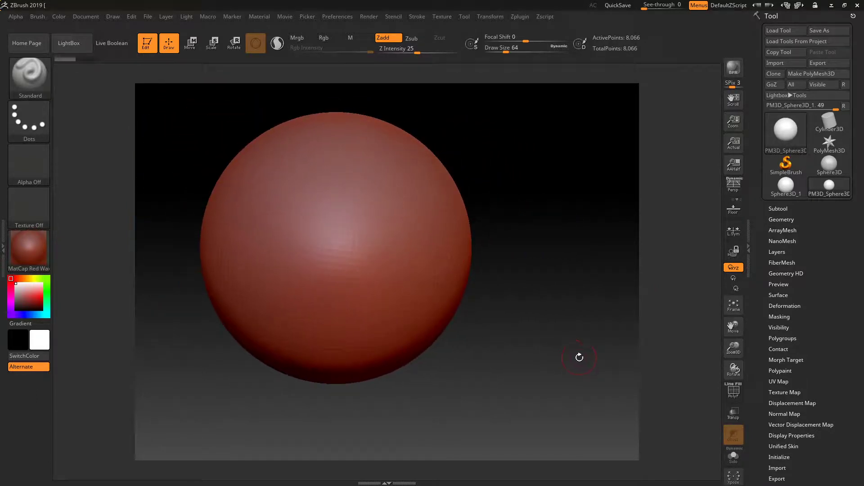
pyautogui.moveTo(380, 228)
pyautogui.mouseDown()
pyautogui.moveTo(293, 277)
pyautogui.moveTo(311, 225)
pyautogui.moveTo(405, 233)
pyautogui.mouseUp()
pyautogui.hotkey('ctrl', 'z')
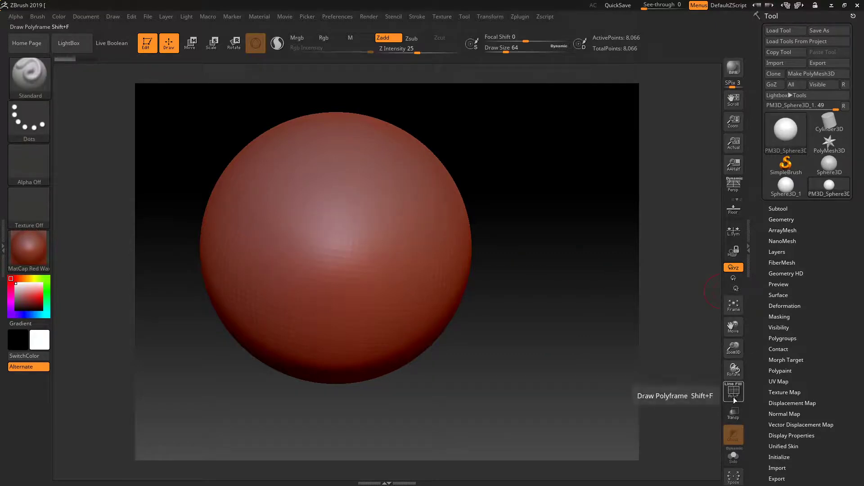
# - Display the polyframe on the sphere, examine its polygon grid up close, and hide the polyframe again
pyautogui.click(734, 399)
pyautogui.moveTo(734, 350); pyautogui.dragTo(667, 370)
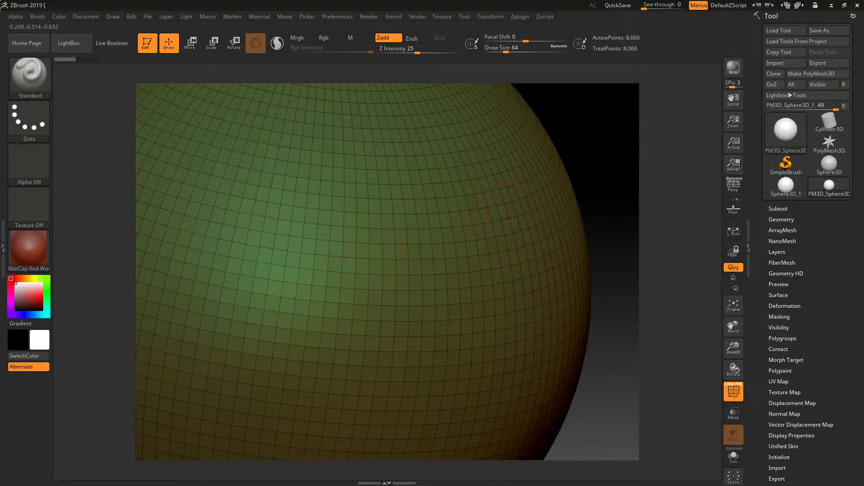
pyautogui.moveTo(736, 347)
pyautogui.mouseDown()
pyautogui.moveTo(736, 315)
pyautogui.moveTo(754, 345)
pyautogui.mouseUp()
pyautogui.click(734, 392)
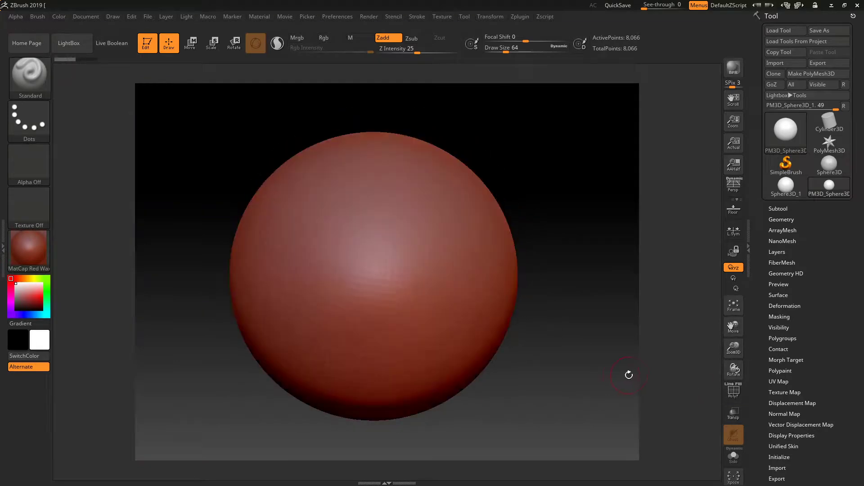
pyautogui.keyDown('alt'); pyautogui.moveTo(565, 392); pyautogui.dragTo(611, 382); pyautogui.keyUp('alt')
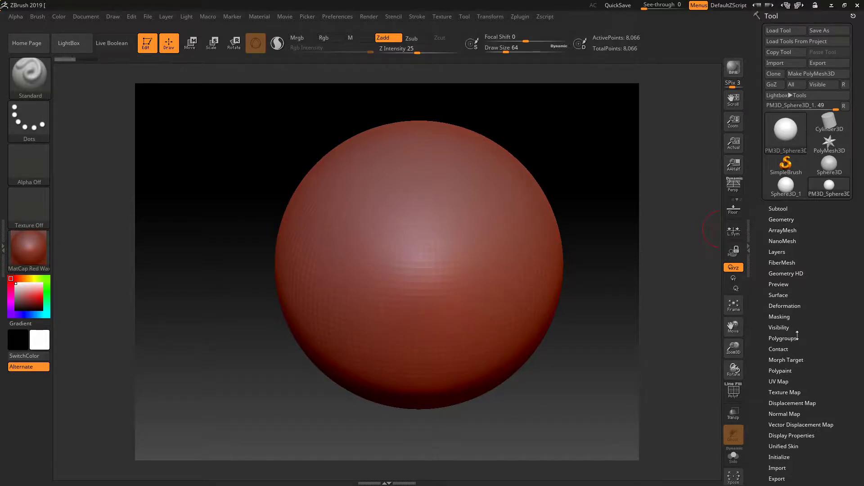
# - Try small Bend and Taper deformations on the sphere, and collapse the Deformation settings
pyautogui.moveTo(733, 327); pyautogui.dragTo(755, 252)
pyautogui.click(788, 309)
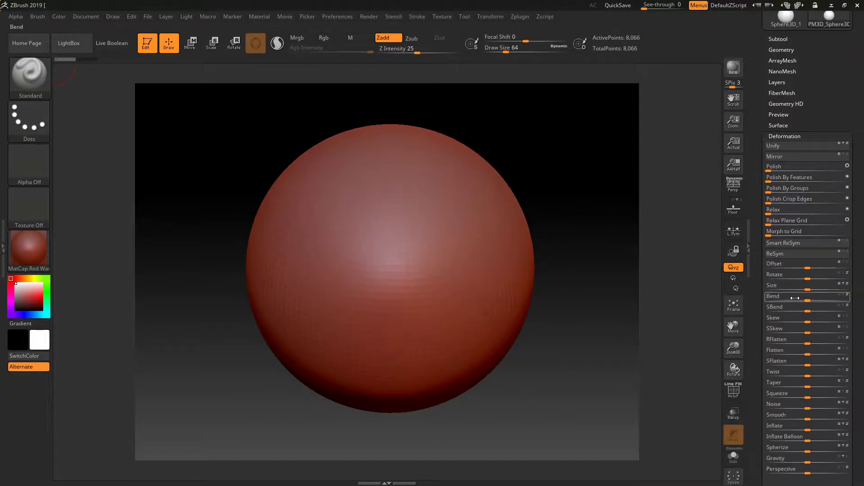
pyautogui.moveTo(807, 301)
pyautogui.mouseDown()
pyautogui.moveTo(825, 301)
pyautogui.moveTo(808, 301)
pyautogui.mouseUp()
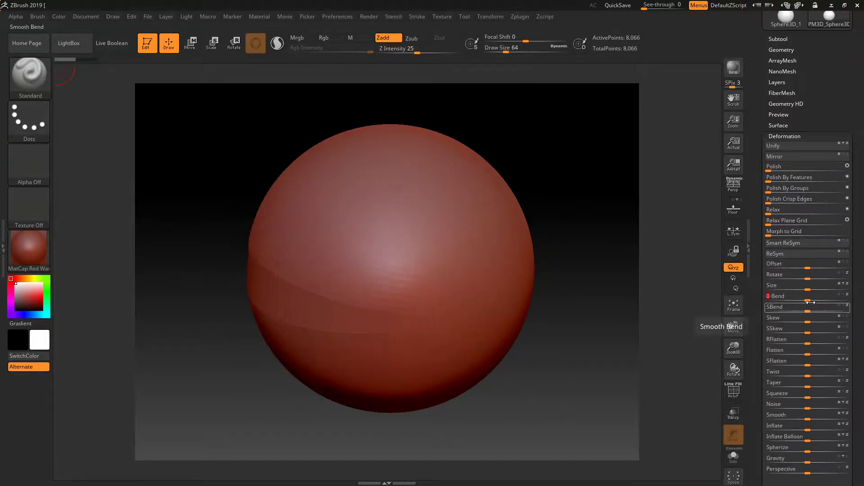
pyautogui.moveTo(809, 383)
pyautogui.mouseDown()
pyautogui.moveTo(824, 383)
pyautogui.moveTo(809, 389)
pyautogui.moveTo(831, 386)
pyautogui.moveTo(809, 386)
pyautogui.mouseUp()
pyautogui.click(774, 137)
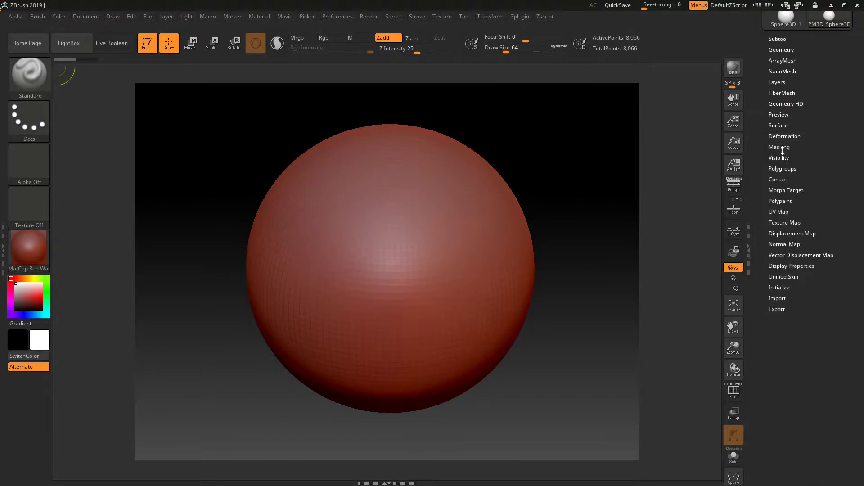
# - Expand the Geometry settings and divide the sphere's mesh until it reaches subdivision level 3
pyautogui.moveTo(767, 131); pyautogui.dragTo(755, 165)
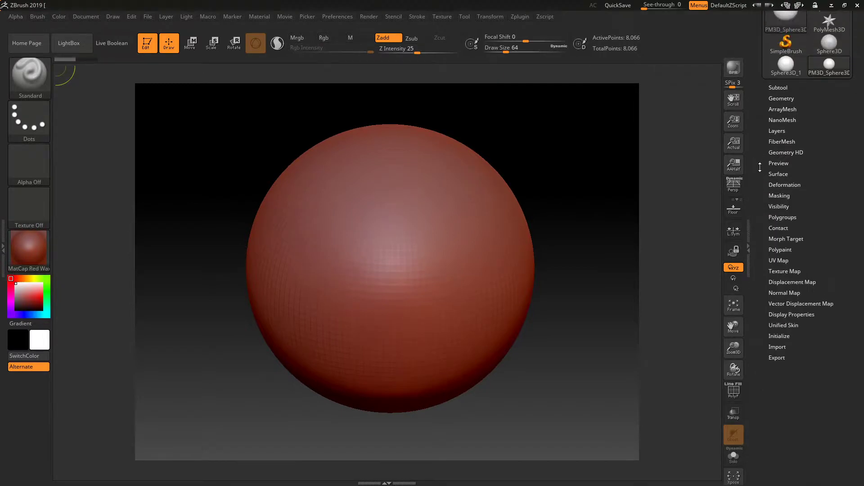
pyautogui.click(786, 98)
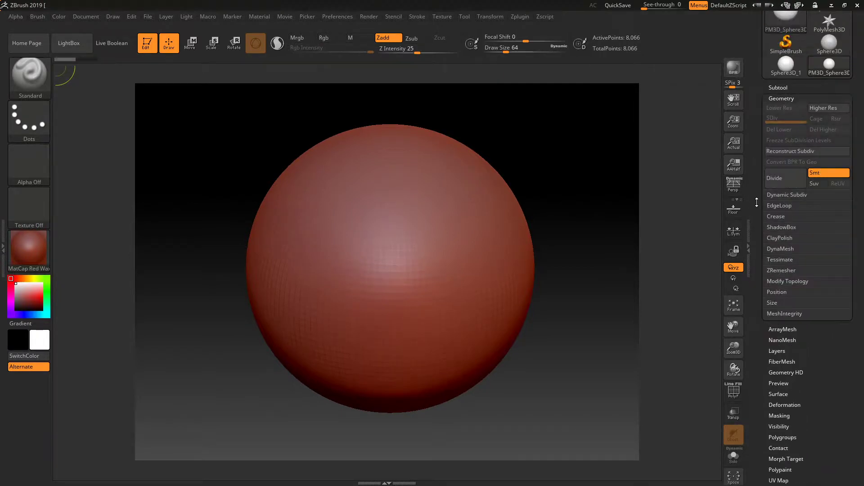
pyautogui.moveTo(757, 203)
pyautogui.mouseDown()
pyautogui.moveTo(758, 195)
pyautogui.moveTo(760, 207)
pyautogui.mouseUp()
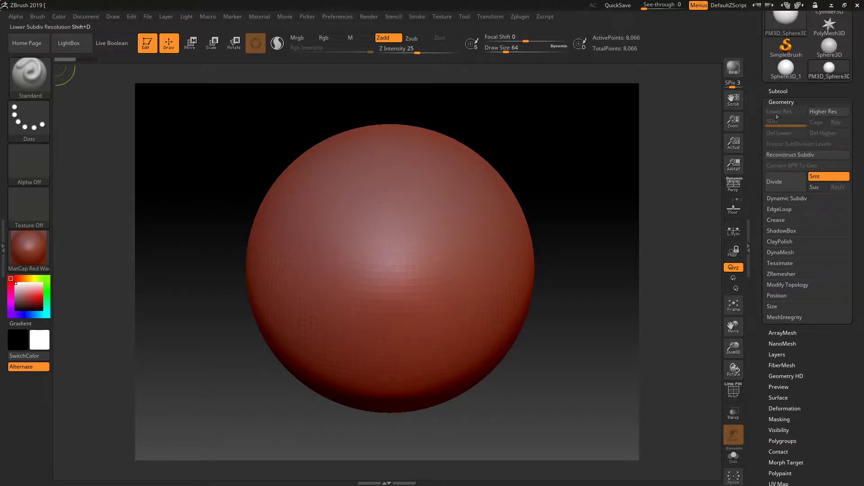
pyautogui.moveTo(766, 337); pyautogui.dragTo(764, 357)
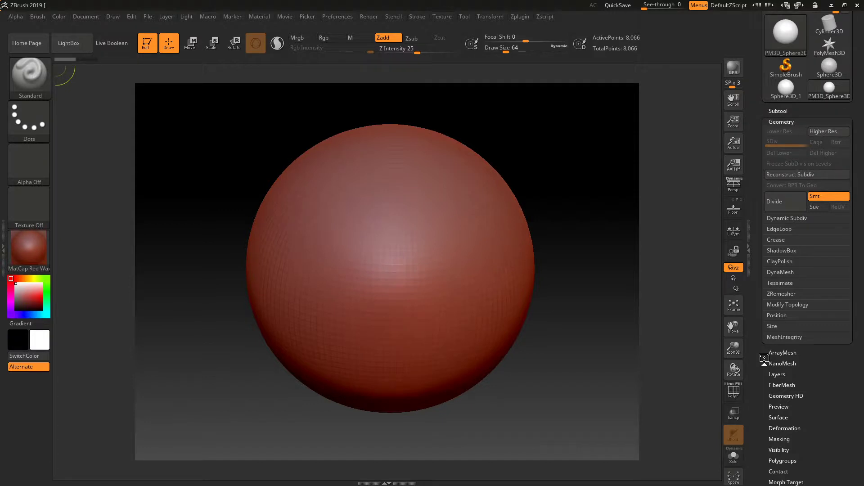
pyautogui.click(783, 203)
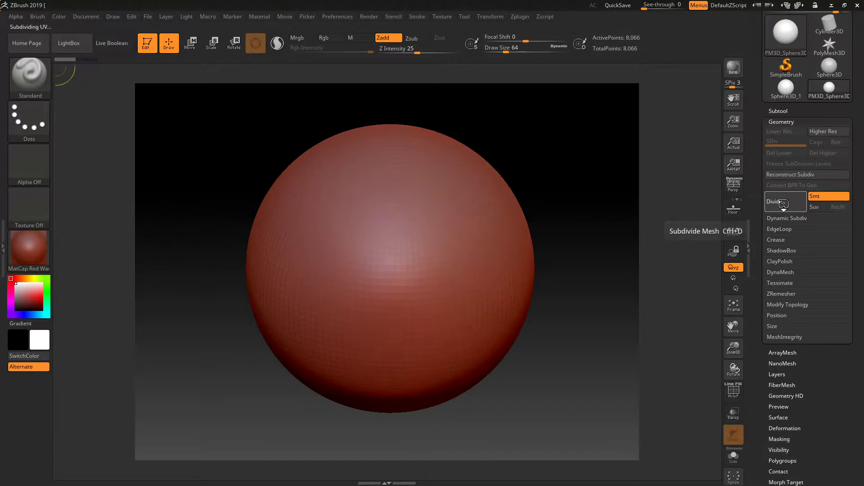
pyautogui.moveTo(734, 353); pyautogui.dragTo(734, 390)
pyautogui.moveTo(724, 317); pyautogui.dragTo(725, 303)
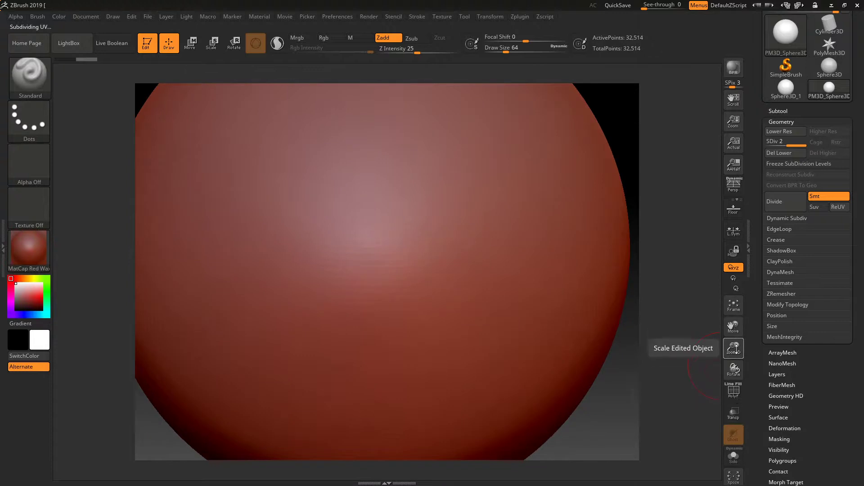
pyautogui.moveTo(734, 350)
pyautogui.mouseDown()
pyautogui.moveTo(733, 331)
pyautogui.moveTo(740, 350)
pyautogui.mouseUp()
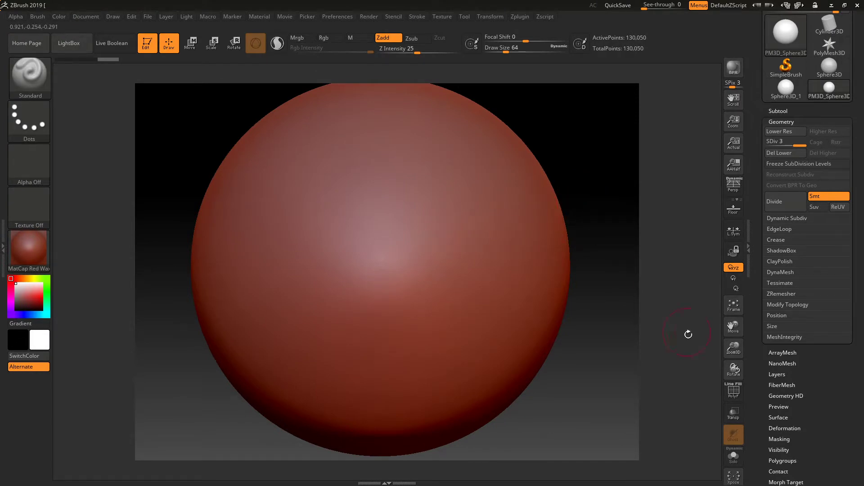
# - Display the polyframe to examine the density of the subdivided sphere, and hide it again
pyautogui.click(734, 390)
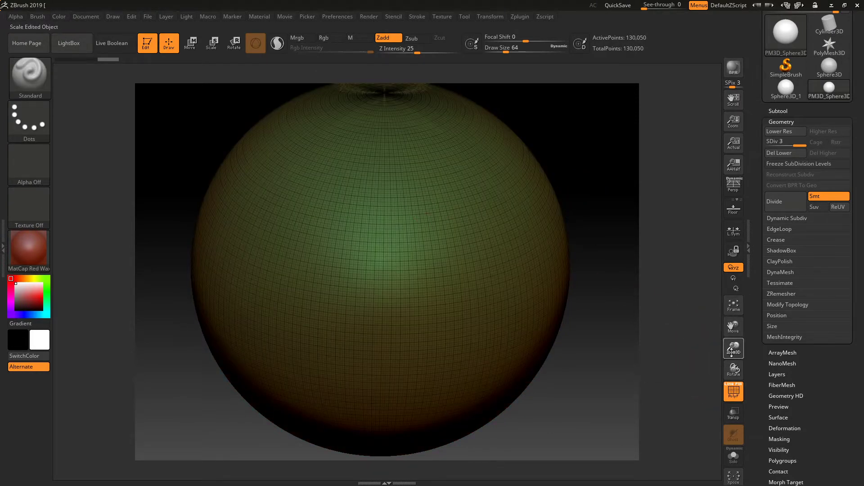
pyautogui.moveTo(732, 350)
pyautogui.mouseDown()
pyautogui.moveTo(732, 376)
pyautogui.moveTo(733, 342)
pyautogui.mouseUp()
pyautogui.click(734, 392)
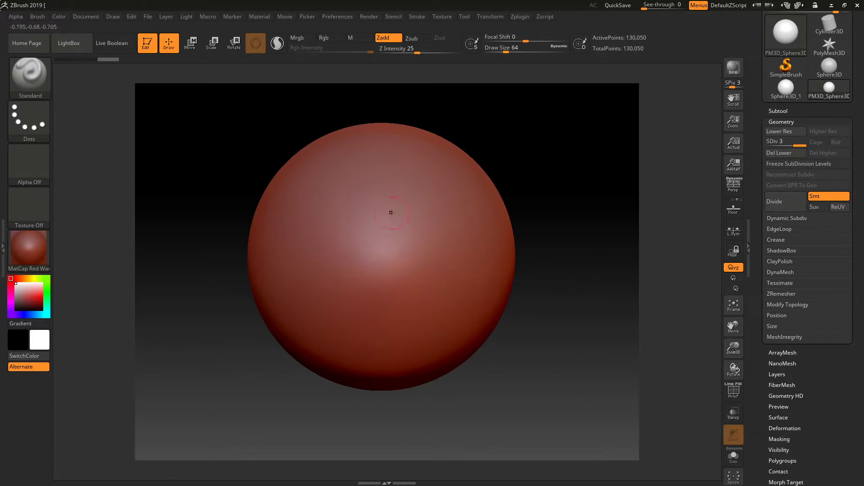
# - Divide the sphere's mesh once more to reach subdivision level 4
pyautogui.moveTo(392, 216)
pyautogui.mouseDown()
pyautogui.moveTo(401, 221)
pyautogui.moveTo(345, 255)
pyautogui.moveTo(422, 216)
pyautogui.moveTo(364, 245)
pyautogui.mouseUp()
pyautogui.press('shift')
pyautogui.press('ctrl')
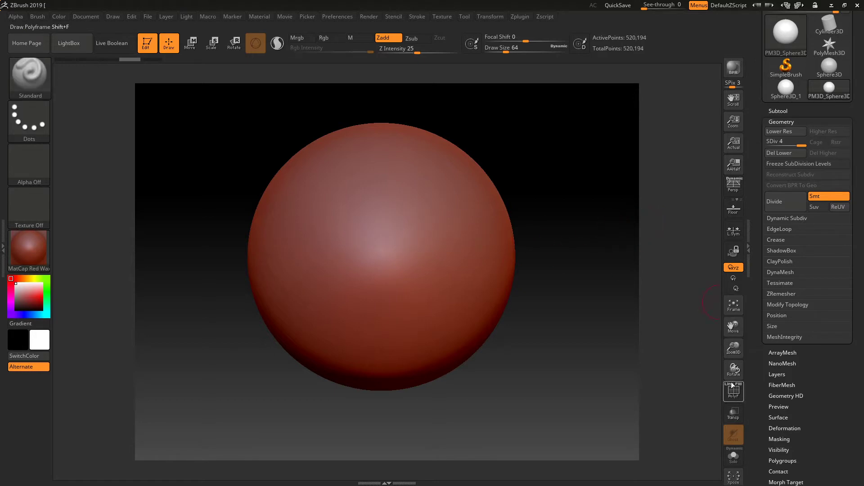
# - Sculpt a raised, slightly slanted ridge across the front of the sphere with the Standard brush and soften it with the Smooth brush
pyautogui.moveTo(734, 348); pyautogui.dragTo(735, 389)
pyautogui.moveTo(430, 224)
pyautogui.mouseDown()
pyautogui.moveTo(295, 255)
pyautogui.moveTo(354, 261)
pyautogui.mouseUp()
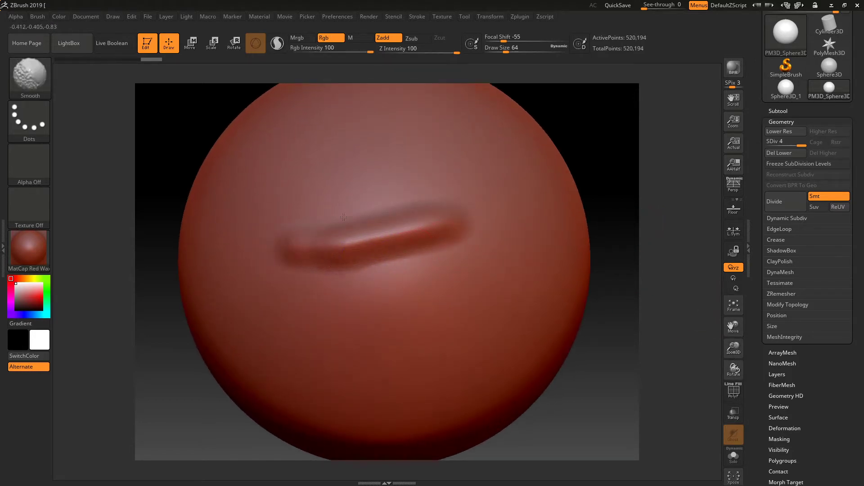
pyautogui.keyDown('shift'); pyautogui.moveTo(471, 206); pyautogui.dragTo(337, 251); pyautogui.keyUp('shift')
pyautogui.keyDown('shift'); pyautogui.moveTo(245, 259); pyautogui.dragTo(390, 264); pyautogui.keyUp('shift')
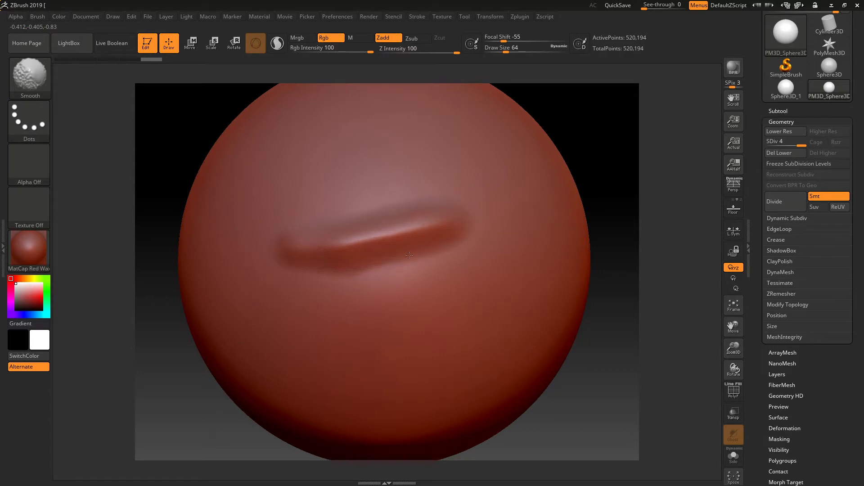
pyautogui.moveTo(735, 351); pyautogui.dragTo(738, 325)
pyautogui.moveTo(739, 323); pyautogui.dragTo(722, 336)
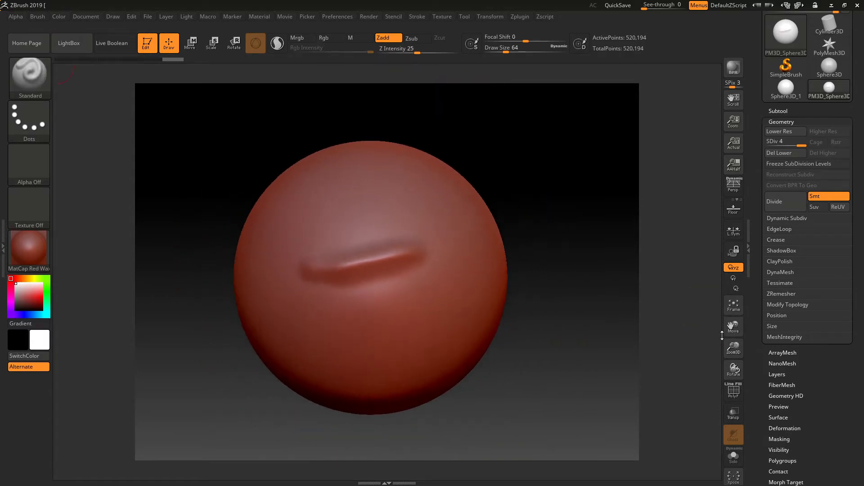